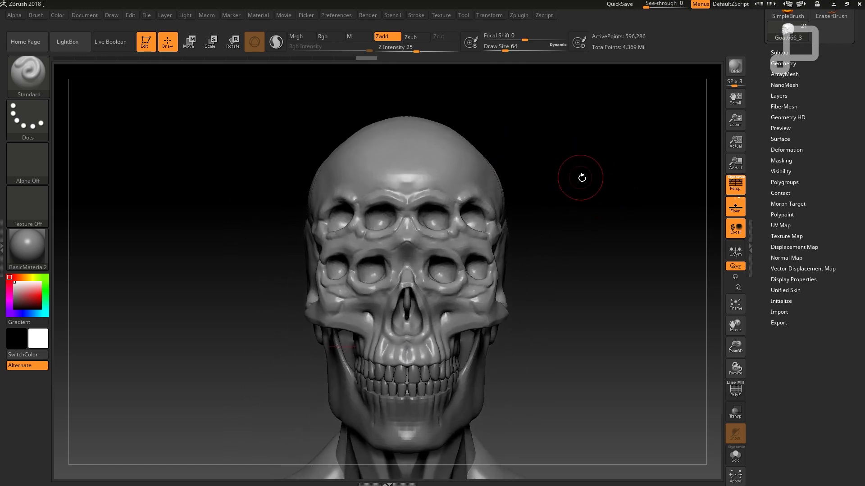
Orbit the skull-headed figure until the skull faces straight forward
mouse_move(582, 176)
mouse_down()
mouse_move(562, 178)
mouse_move(585, 179)
mouse_up()
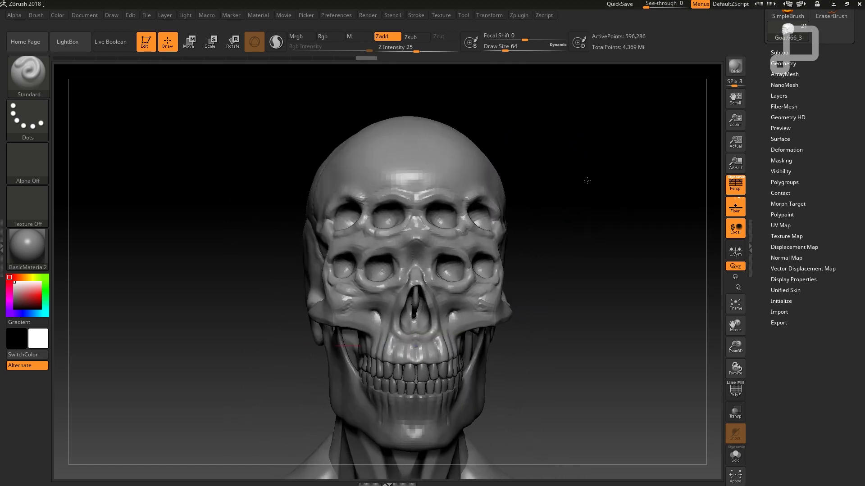
drag(595, 150, 590, 165)
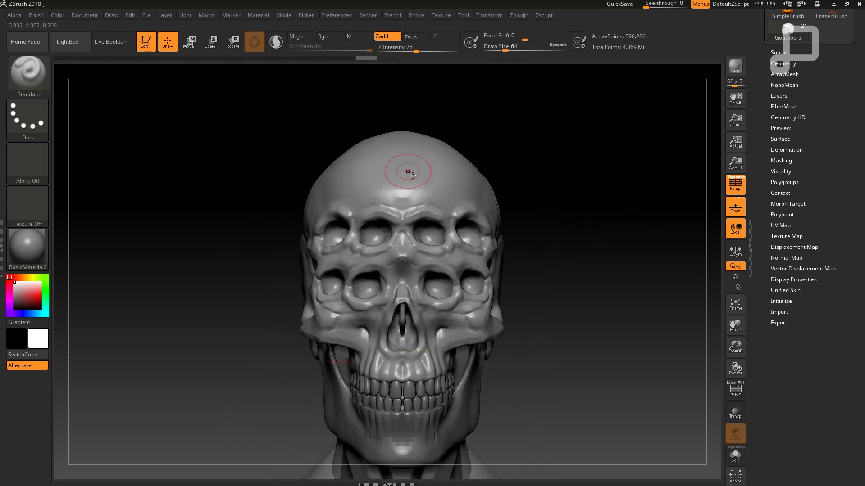
Paint a circular MaskPen patch on the skull's crown, then choose the ClayBuildup brush
ctrl+click(405, 153)
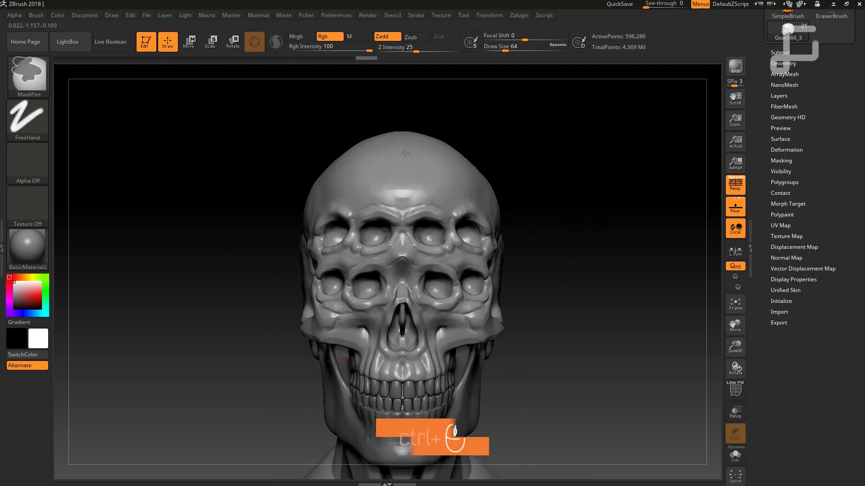
ctrl+drag(405, 153, 399, 167)
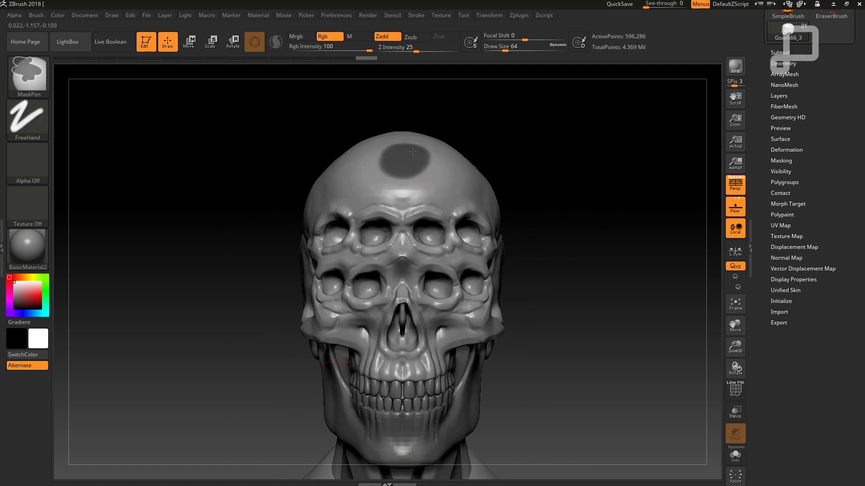
key(b)
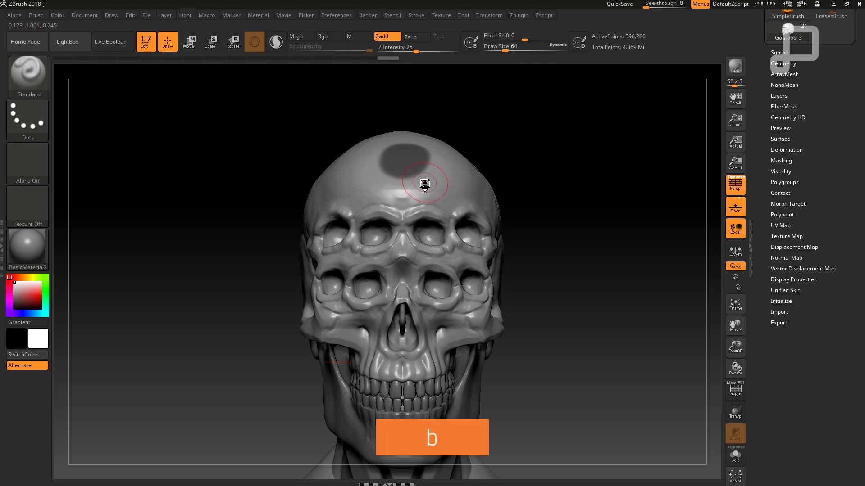
key(c)
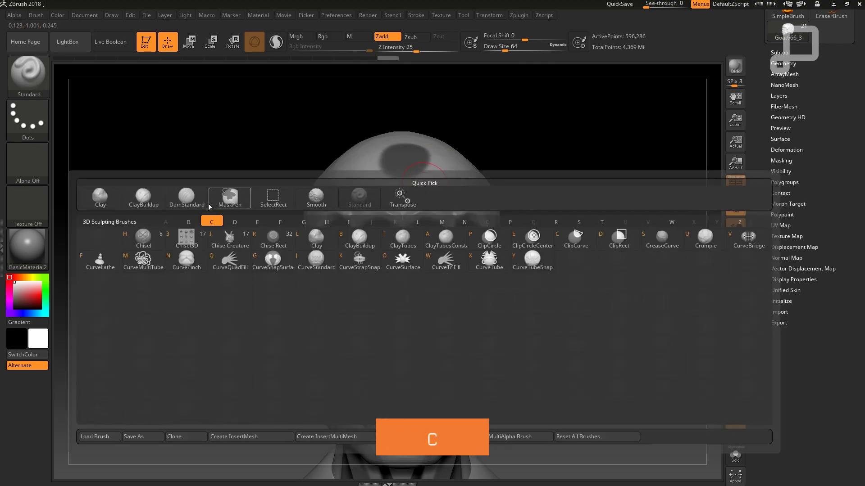
click(373, 242)
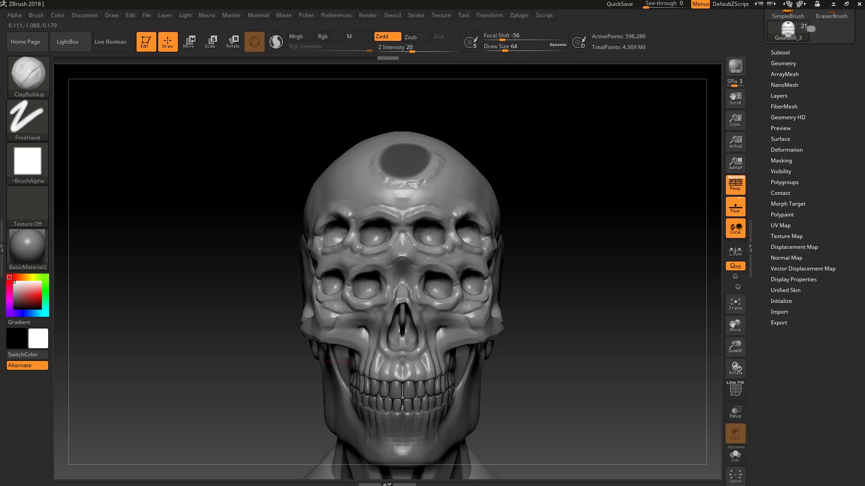
Smooth the crease below the crown mask, then orbit through three-quarter and front views
shift+drag(386, 163, 406, 181)
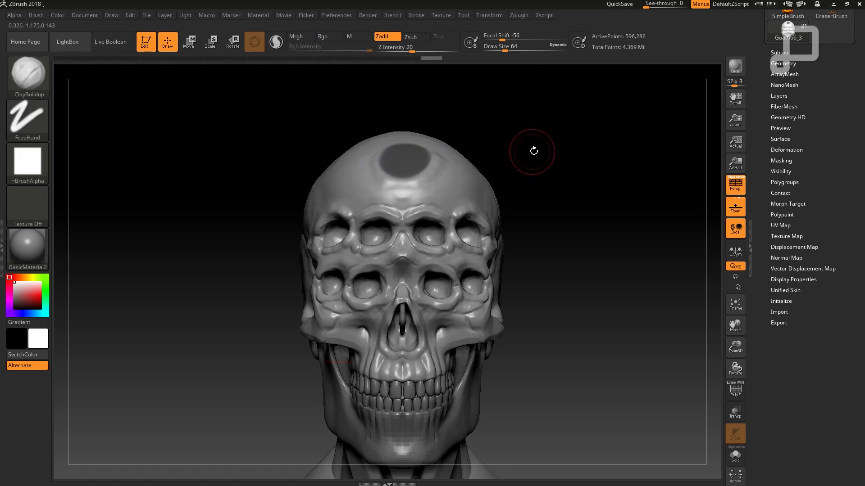
drag(535, 148, 512, 157)
drag(285, 184, 270, 213)
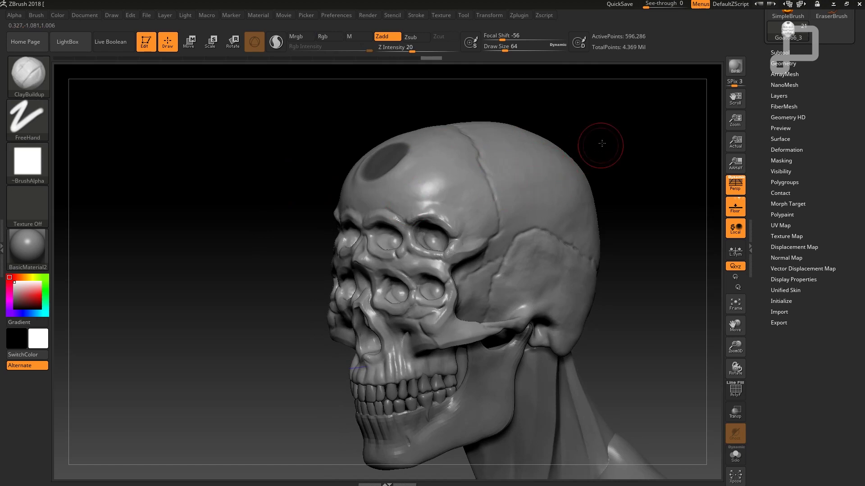
drag(601, 143, 479, 153)
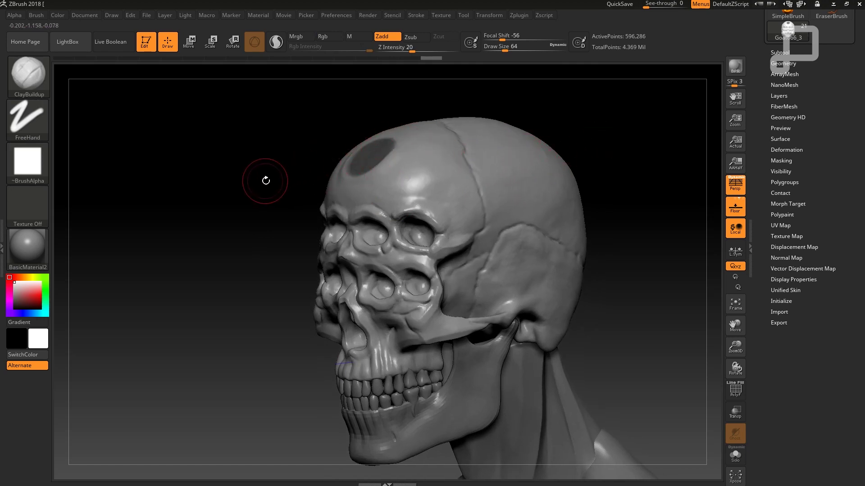
mouse_move(265, 178)
mouse_down()
mouse_move(448, 162)
mouse_move(505, 168)
mouse_move(439, 159)
mouse_up()
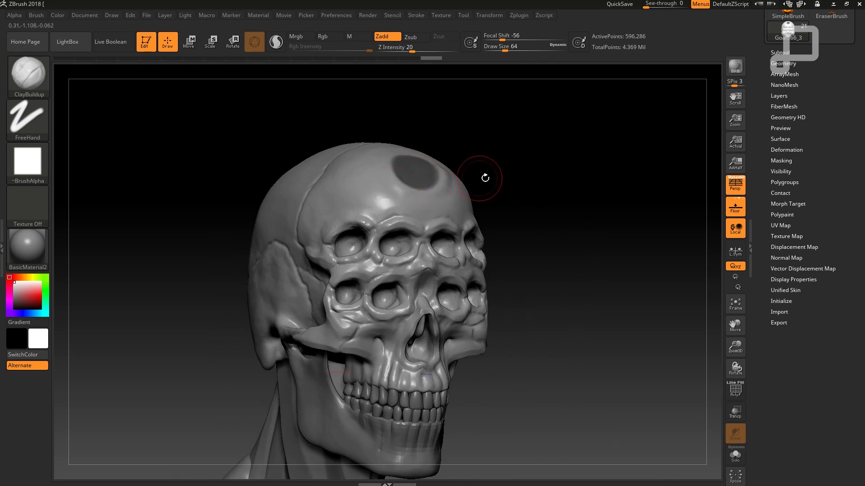
drag(518, 171, 426, 156)
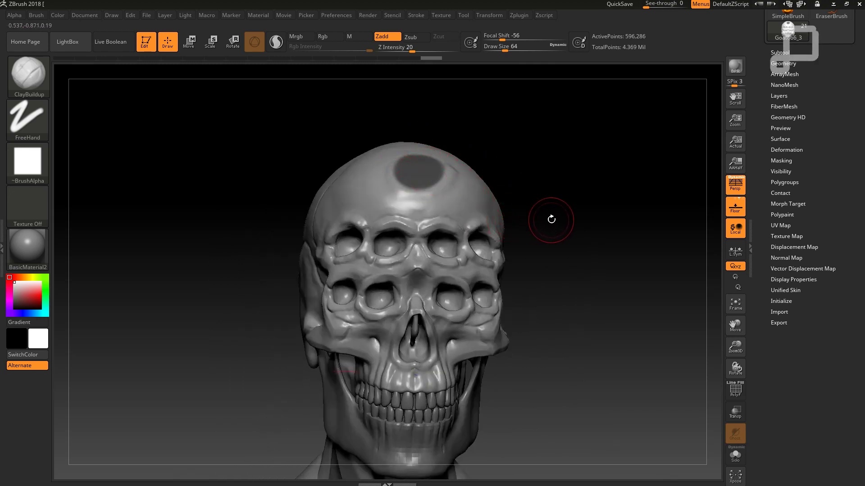
drag(551, 219, 532, 205)
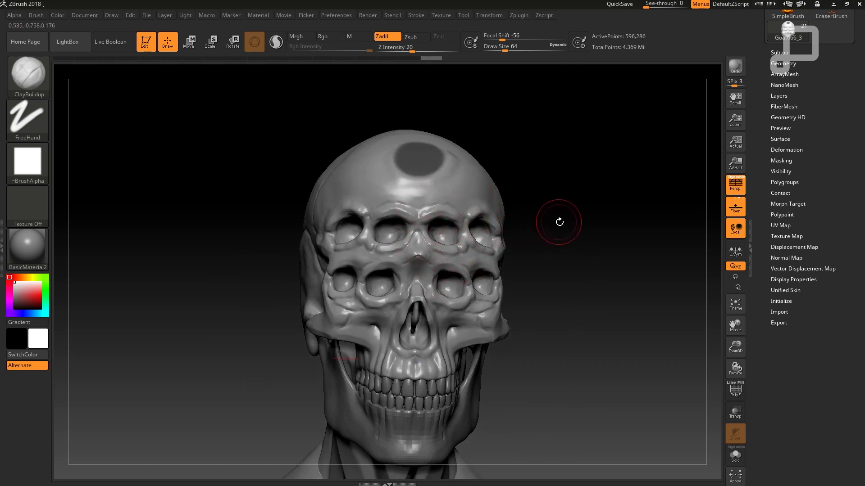
mouse_move(556, 206)
mouse_down()
mouse_move(566, 206)
mouse_move(546, 203)
mouse_up()
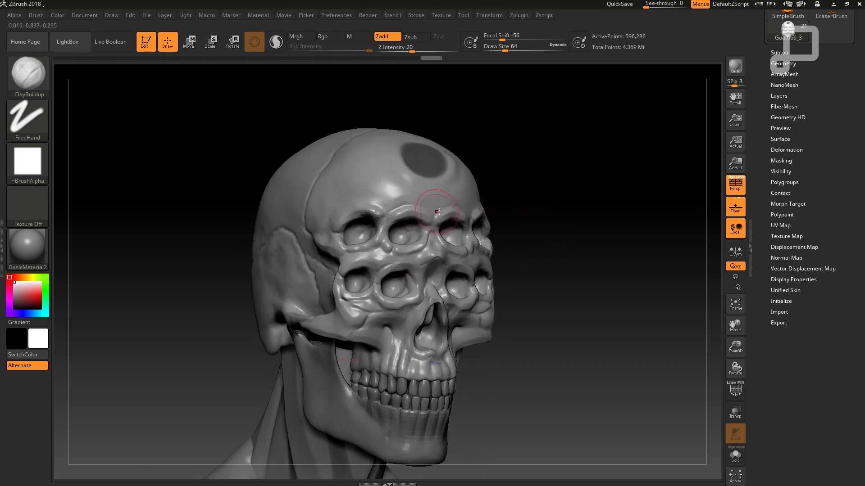
Expand the UV Map and Masking panels and make the 2048×2048 Goat666_3 the current alpha
click(782, 225)
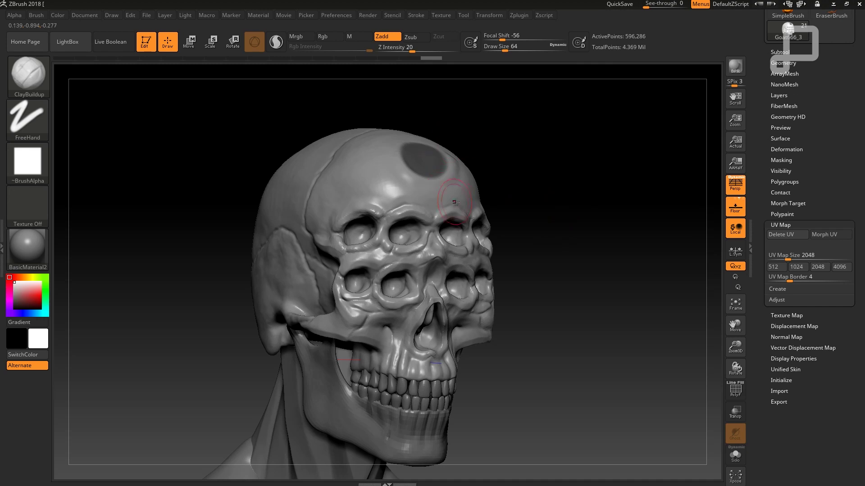
mouse_move(521, 185)
mouse_down()
mouse_move(540, 189)
mouse_move(494, 157)
mouse_up()
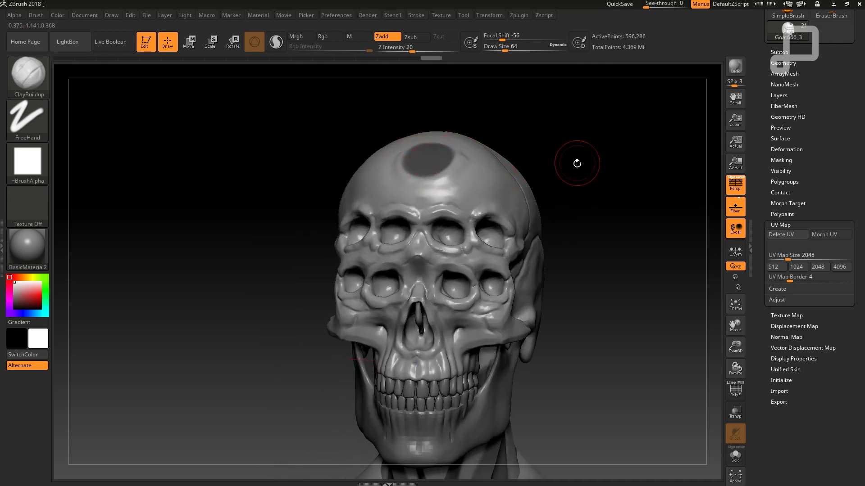
drag(577, 163, 688, 165)
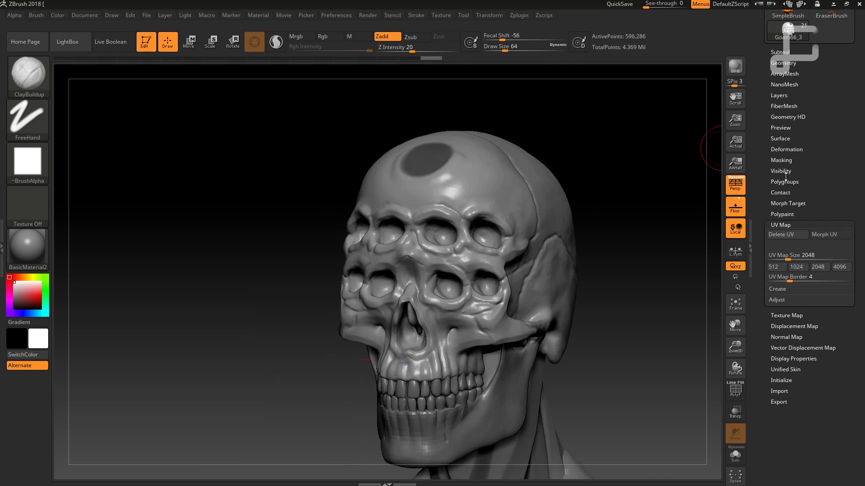
click(785, 161)
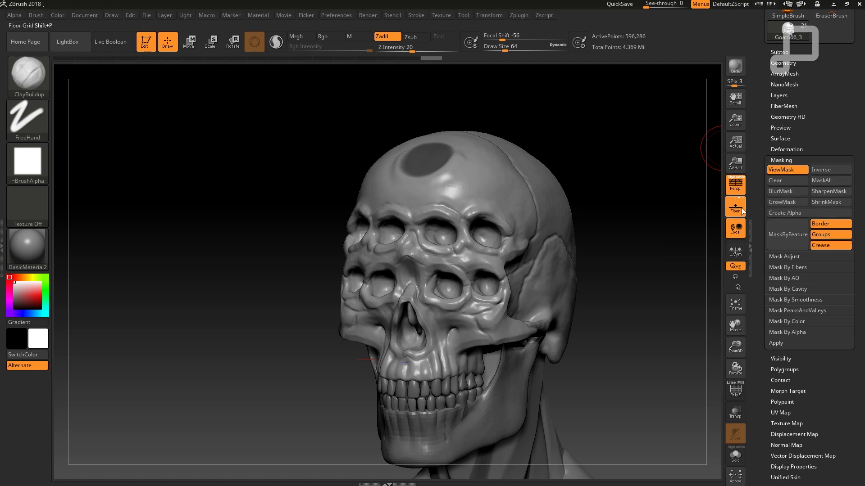
click(796, 212)
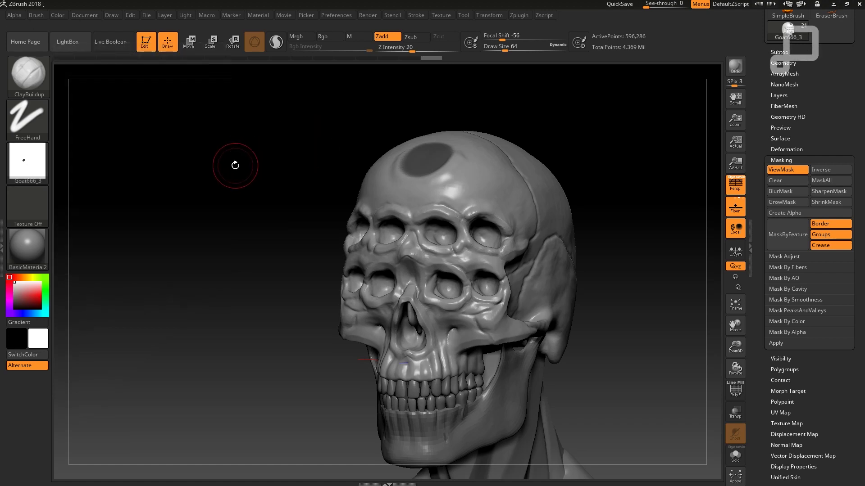
Clear the mask from the skull's forehead
drag(235, 164, 283, 162)
key(ctrl)
ctrl+drag(553, 163, 513, 163)
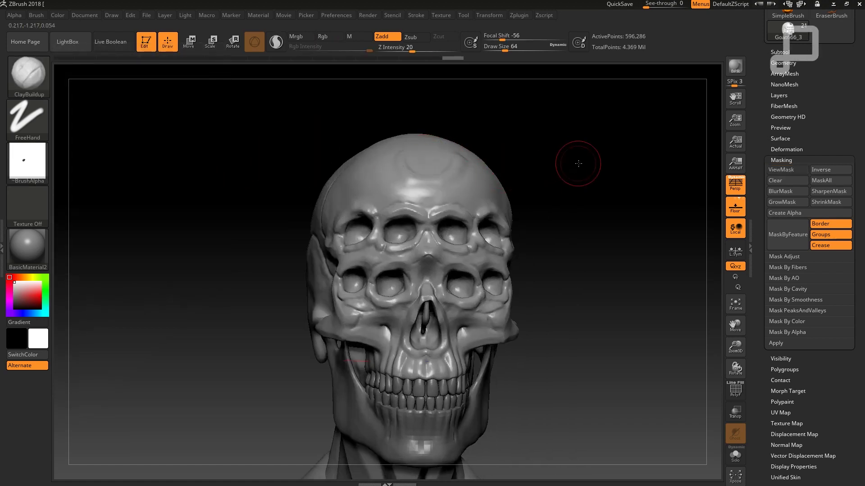
Orbit to a side profile and paint an elongated mask patch on the left temple
mouse_move(603, 171)
mouse_down()
mouse_move(603, 217)
mouse_move(588, 231)
mouse_move(396, 163)
mouse_up()
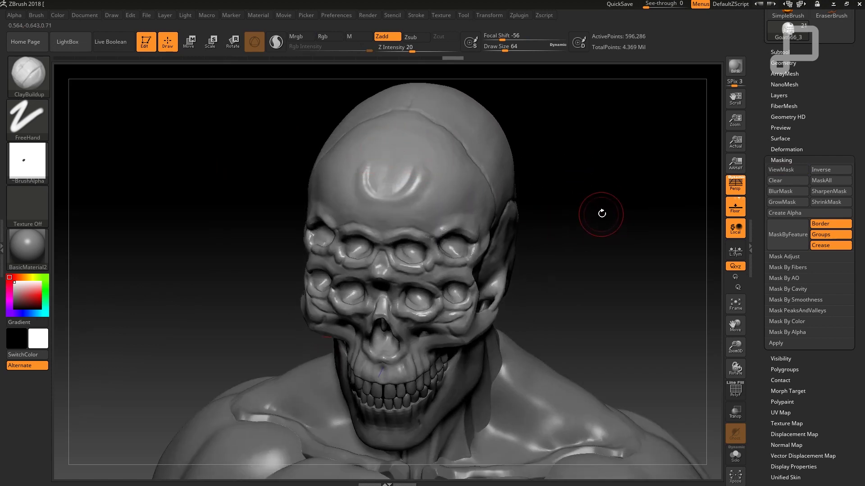
drag(602, 209, 405, 243)
mouse_move(226, 276)
mouse_down()
mouse_move(154, 245)
mouse_move(575, 207)
mouse_move(593, 207)
mouse_move(589, 214)
mouse_up()
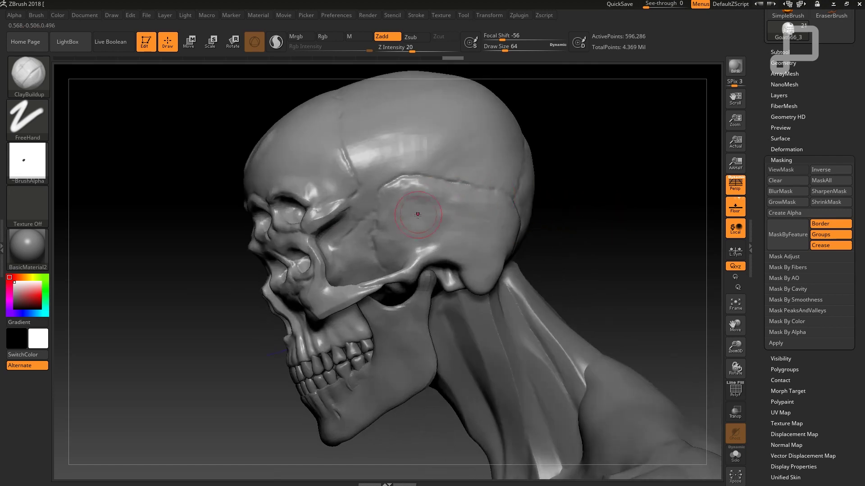
mouse_move(388, 238)
ctrl+mouse_down()
mouse_move(391, 211)
mouse_move(460, 199)
mouse_move(487, 199)
mouse_move(500, 211)
mouse_move(402, 230)
ctrl+mouse_up()
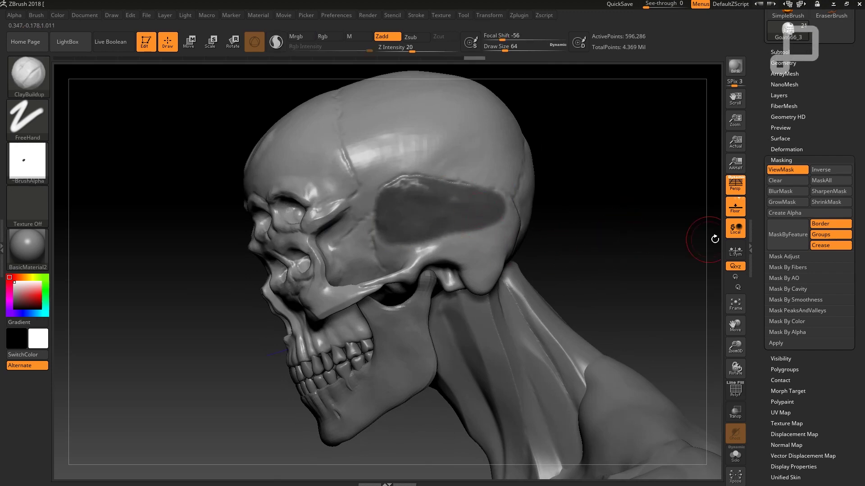
Capture the temple mask as the 2048×2048 Goat666_4 alpha and make it current
click(785, 214)
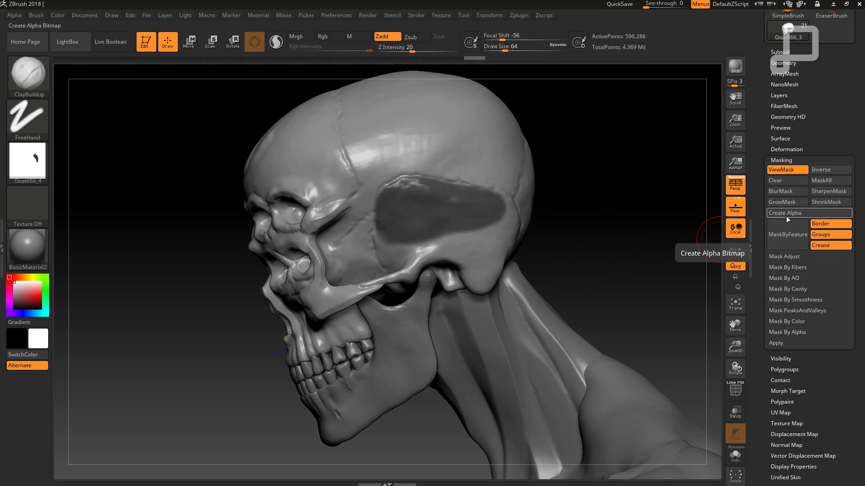
mouse_move(27, 163)
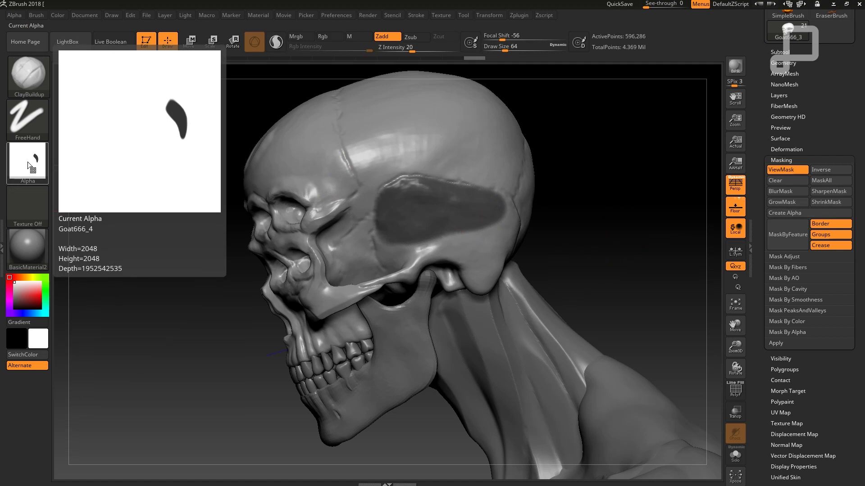
mouse_move(170, 232)
mouse_down()
mouse_move(493, 193)
mouse_move(459, 229)
mouse_up()
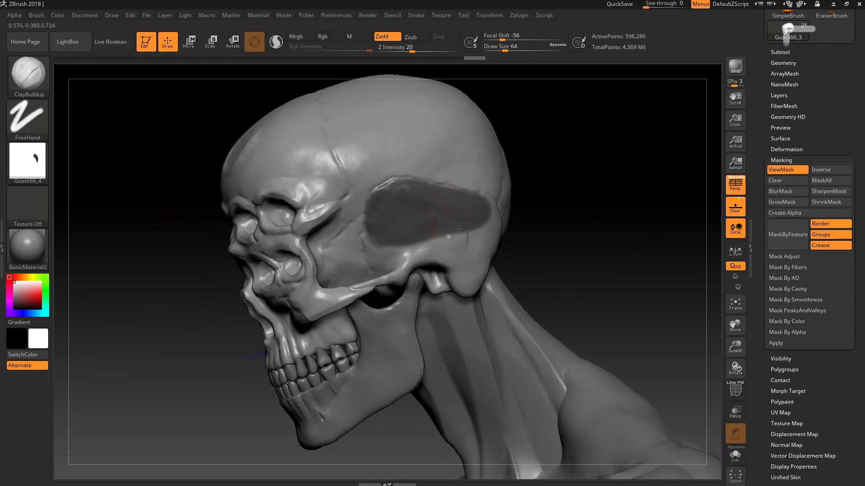
key(shift)
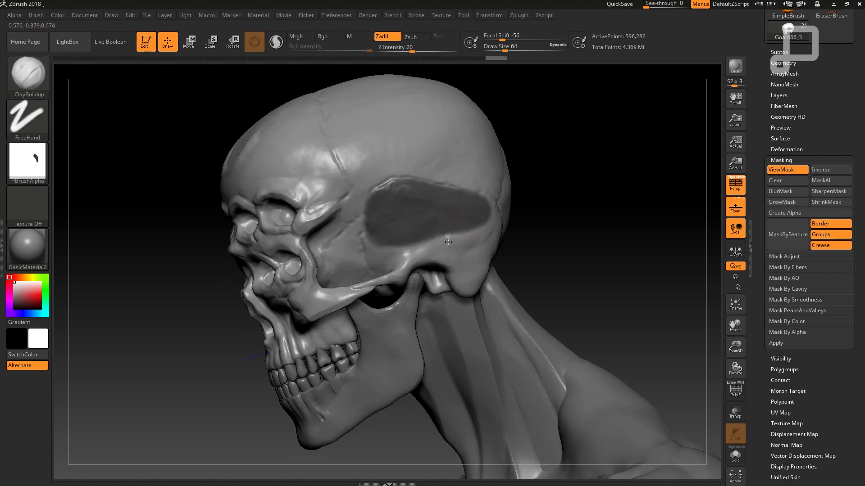
Clear the temple mask and turn the skull back to a frontal three-quarter view
key(shift)
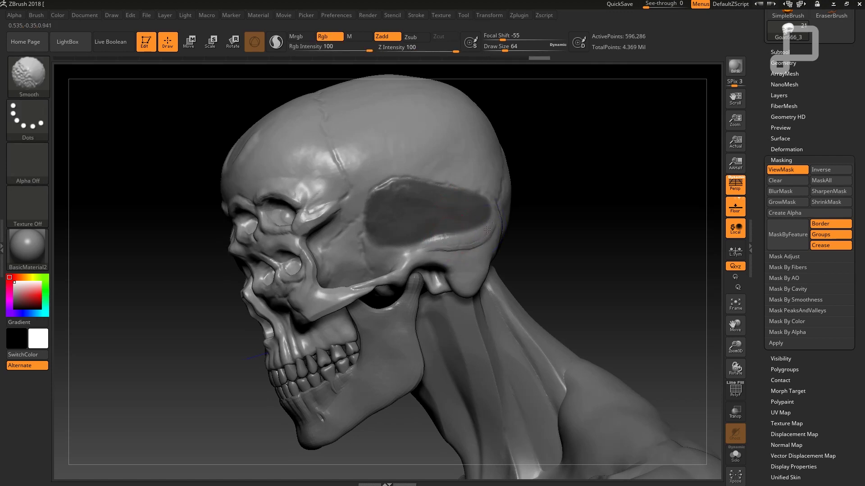
drag(554, 228, 499, 229)
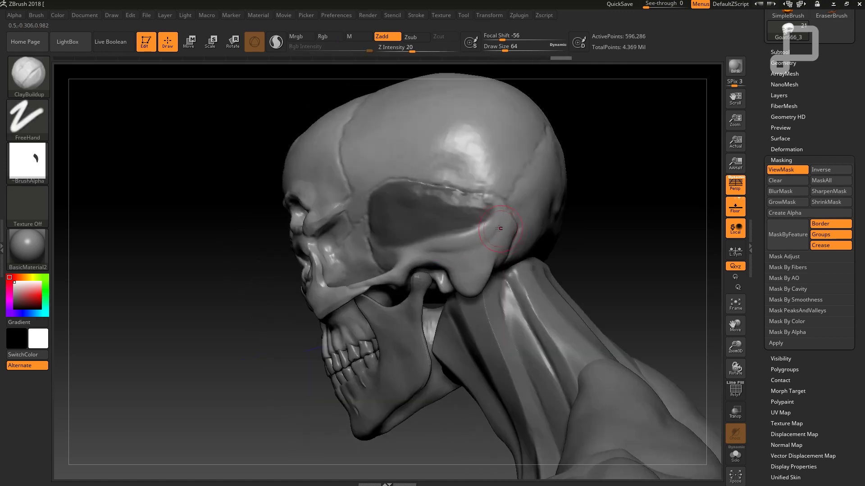
drag(220, 245, 203, 255)
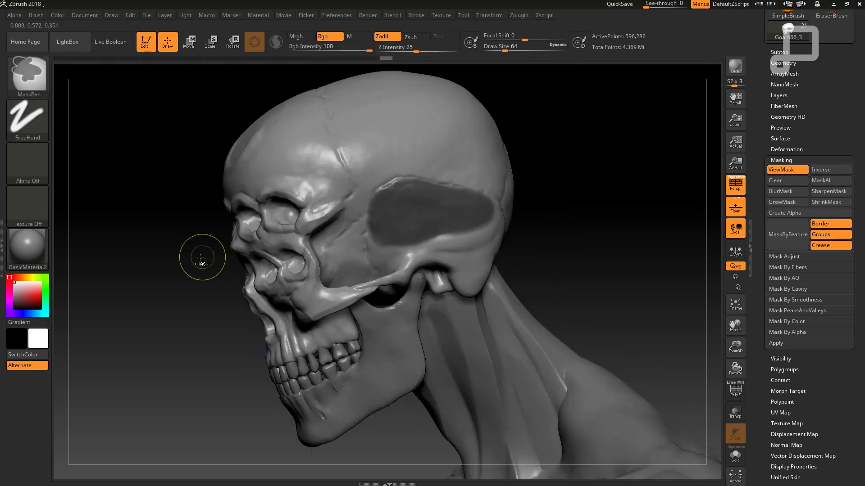
key(ctrl+h)
drag(552, 223, 490, 203)
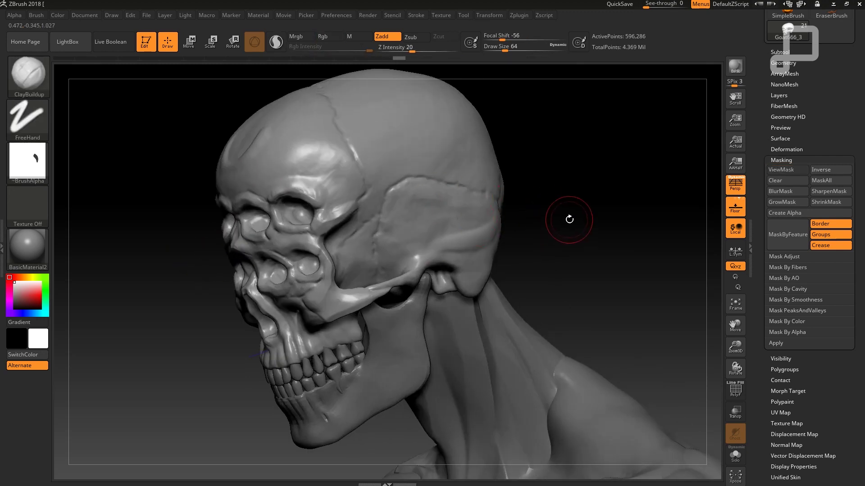
drag(569, 219, 595, 212)
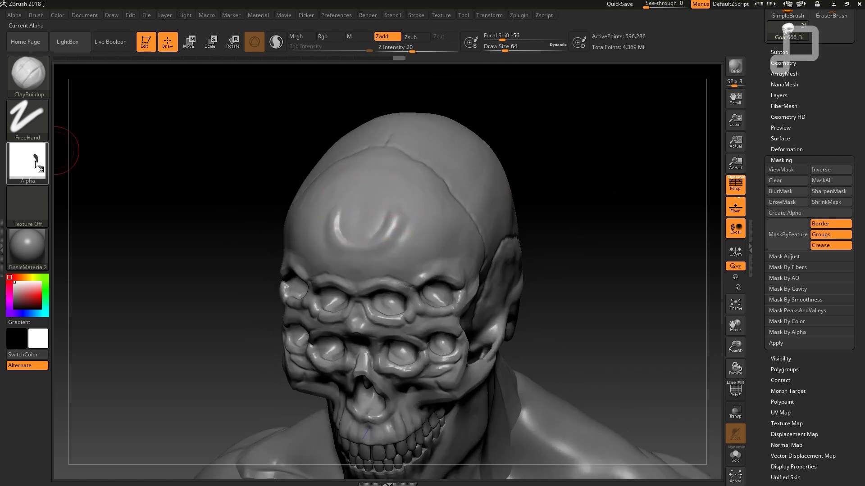
Make Goat666_3 the current alpha in the Alpha palette, replacing the briefly chosen Goat666_4
click(27, 164)
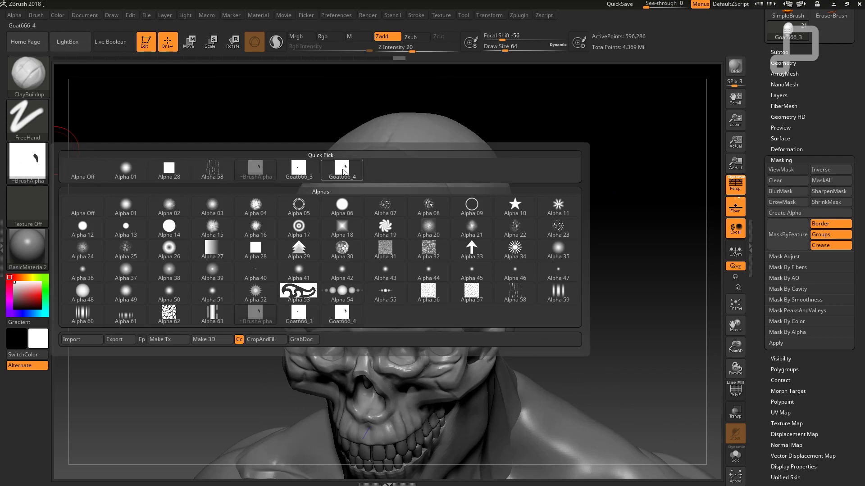
click(343, 172)
click(27, 164)
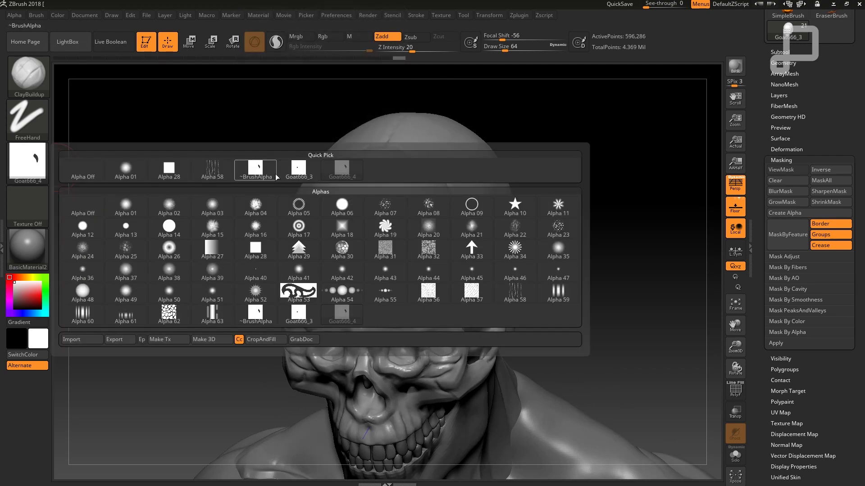
click(296, 174)
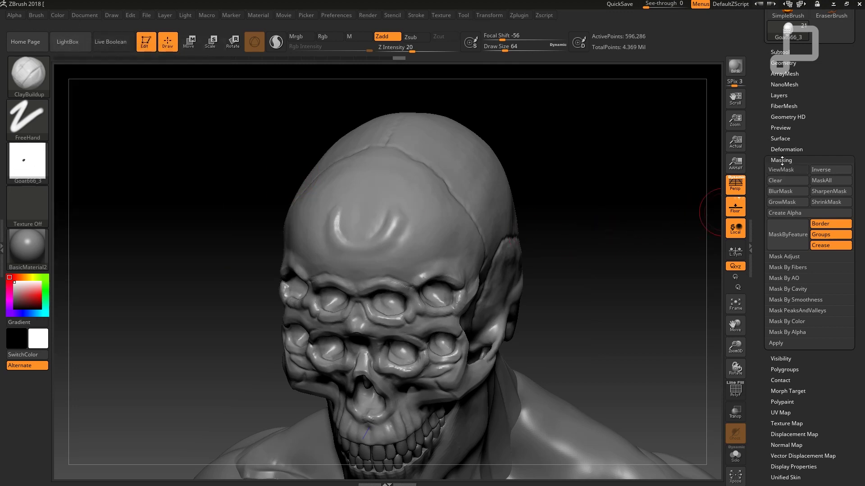
Apply Mask By Alpha to mask a round rimmed spot on the forehead, then inspect it
click(803, 332)
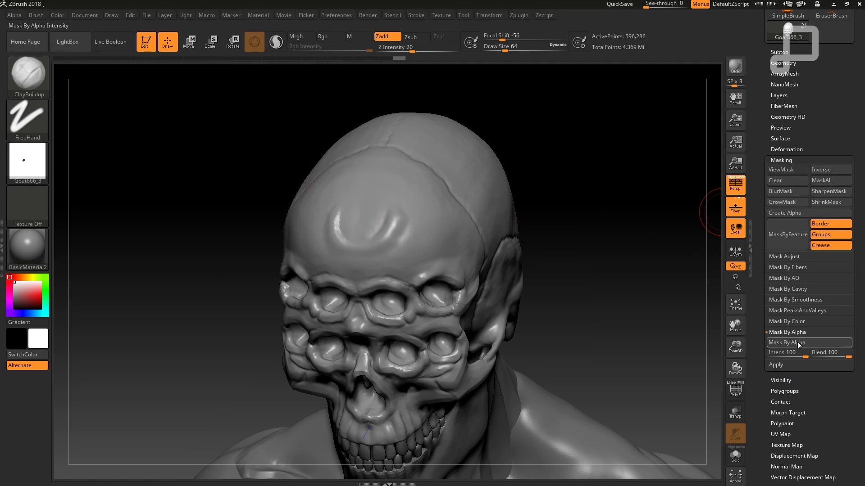
click(798, 346)
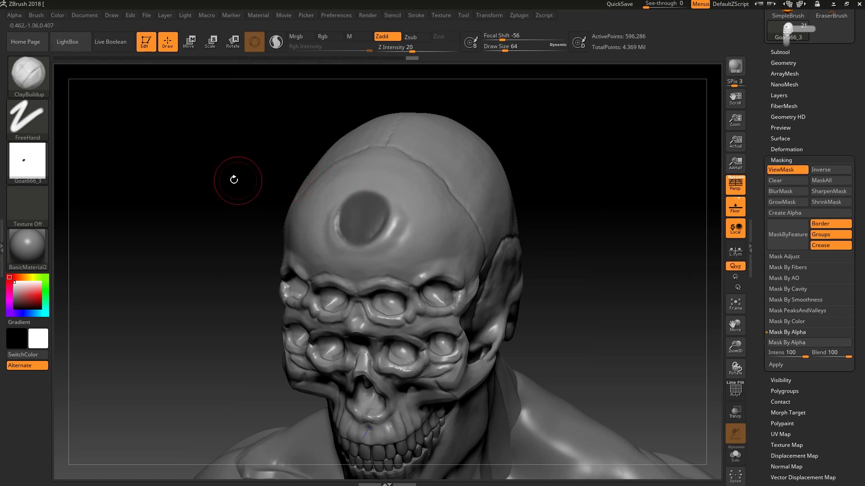
mouse_move(233, 180)
mouse_down()
mouse_move(221, 175)
mouse_move(400, 190)
mouse_up()
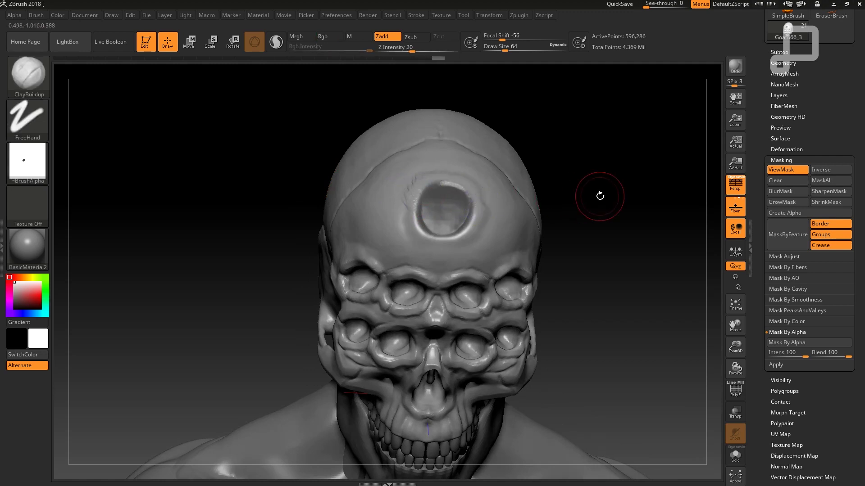
drag(601, 193, 474, 195)
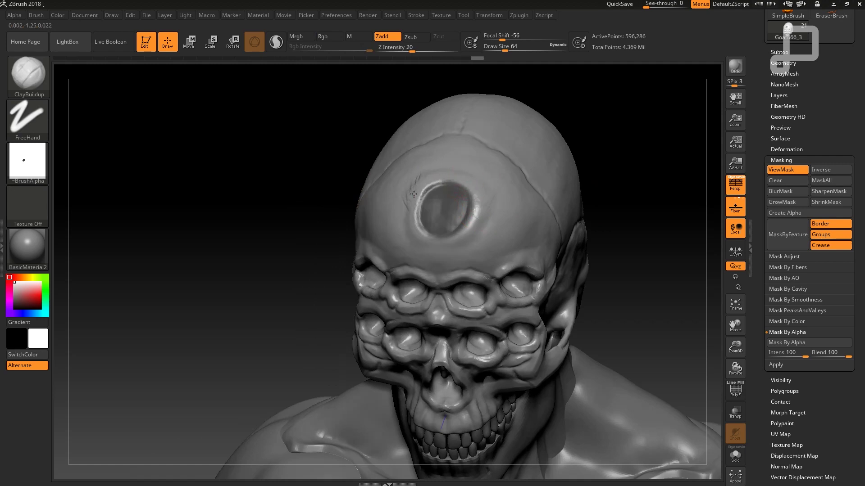
key(ctrl)
key(ctrl)
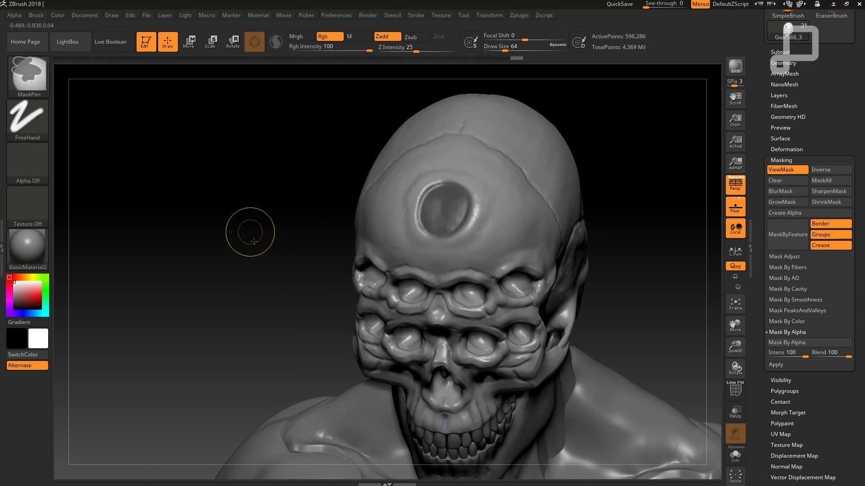
Clear the forehead mask and orbit the head to look it over
mouse_move(254, 242)
ctrl+mouse_down()
mouse_move(243, 228)
mouse_move(261, 226)
mouse_move(221, 196)
mouse_move(232, 244)
mouse_move(294, 236)
ctrl+mouse_up()
drag(573, 241, 515, 216)
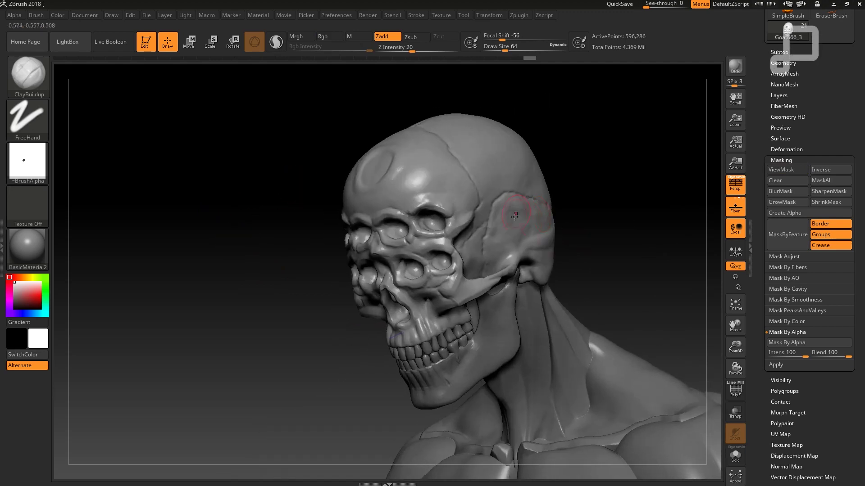
drag(267, 241, 212, 228)
Select the Goat666_4 alpha and apply Mask By Alpha to mask the temple
click(28, 161)
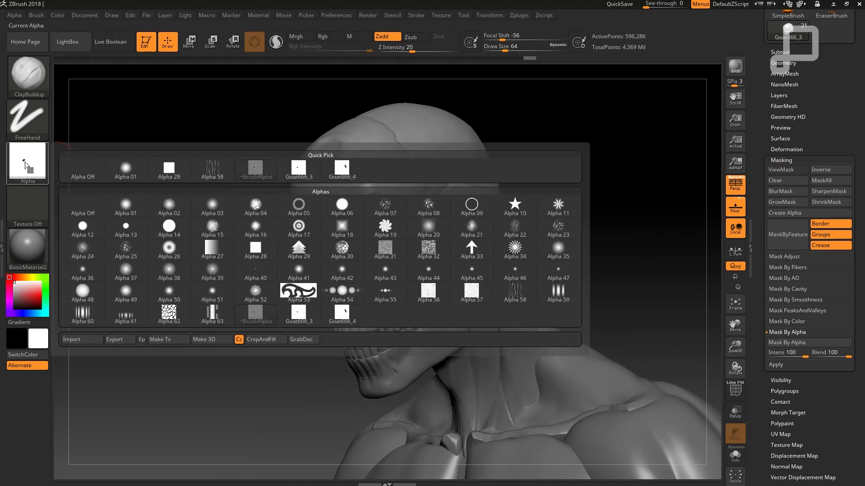
click(346, 173)
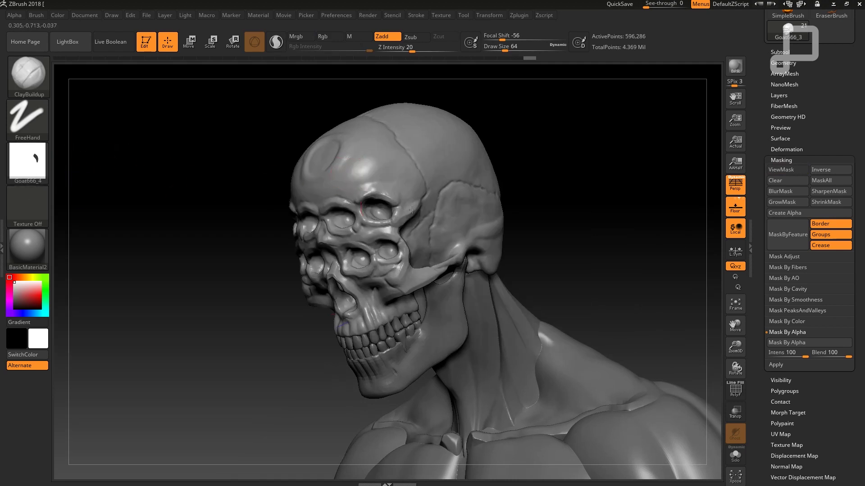
click(800, 341)
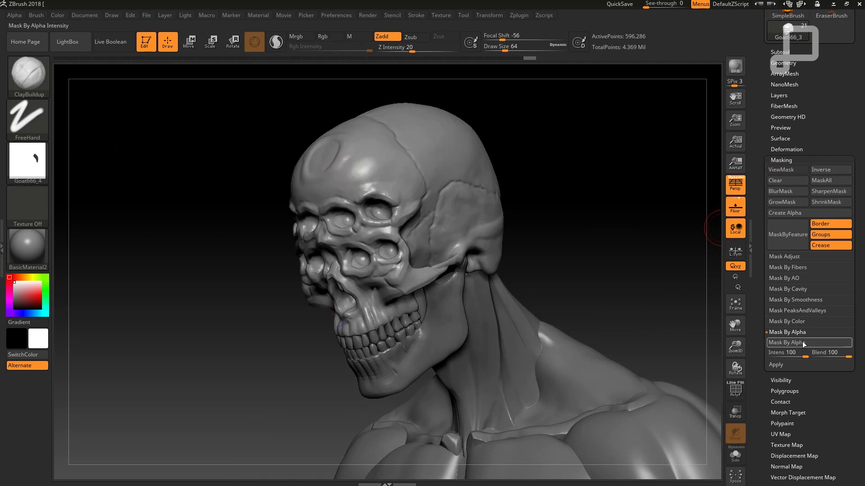
drag(571, 204, 550, 201)
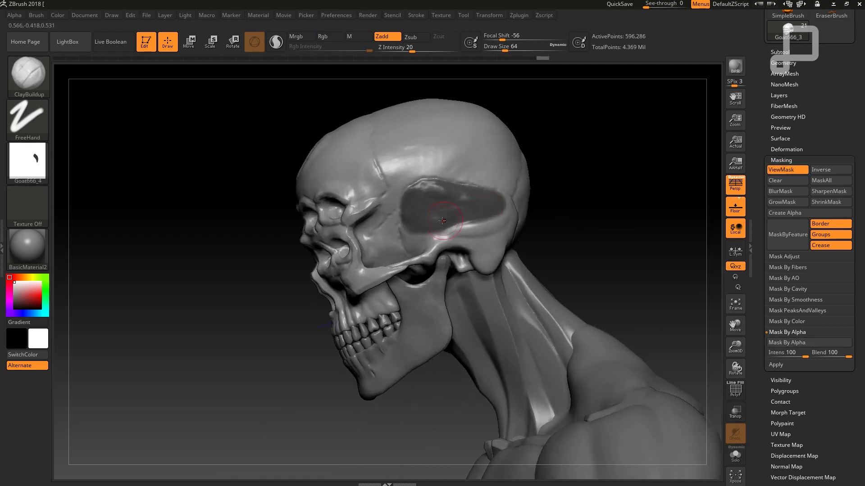
Orbit to a frontal three-quarter view and save the project with Ctrl+S
key(shift)
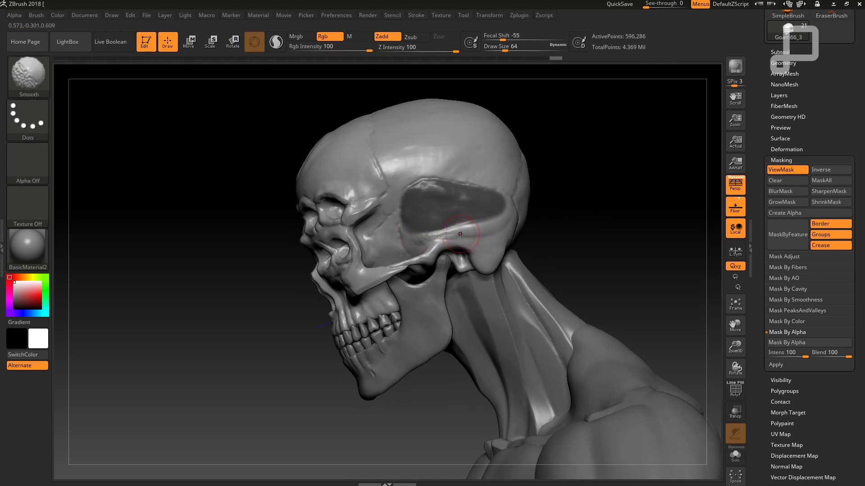
drag(569, 221, 506, 214)
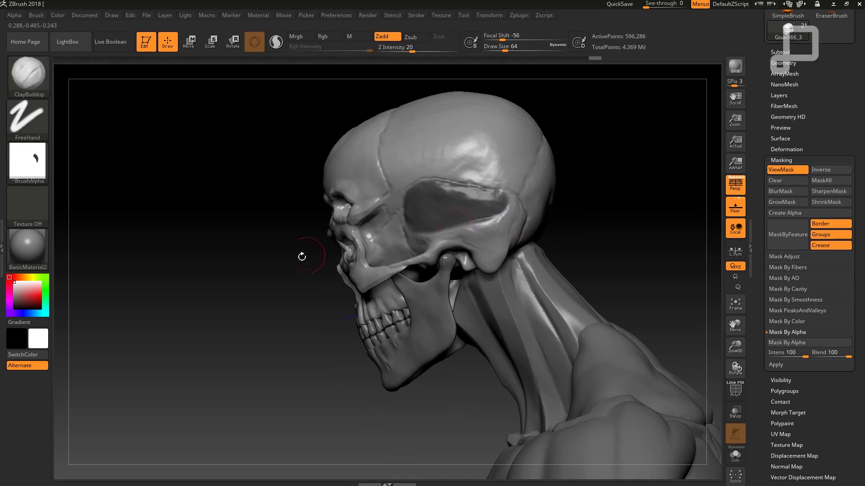
drag(301, 256, 568, 211)
key(ctrl+s)
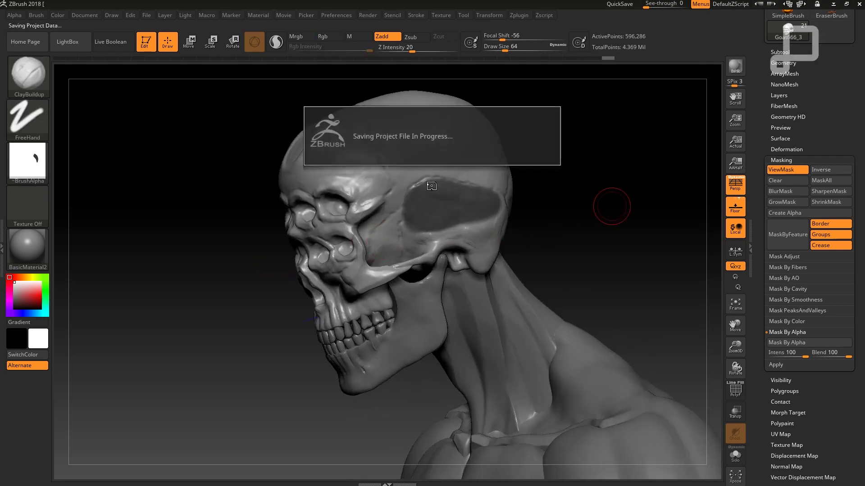
Tilt the skull to expose the cranium and make Goat666_3 the current alpha for the forehead mask
drag(584, 227, 583, 227)
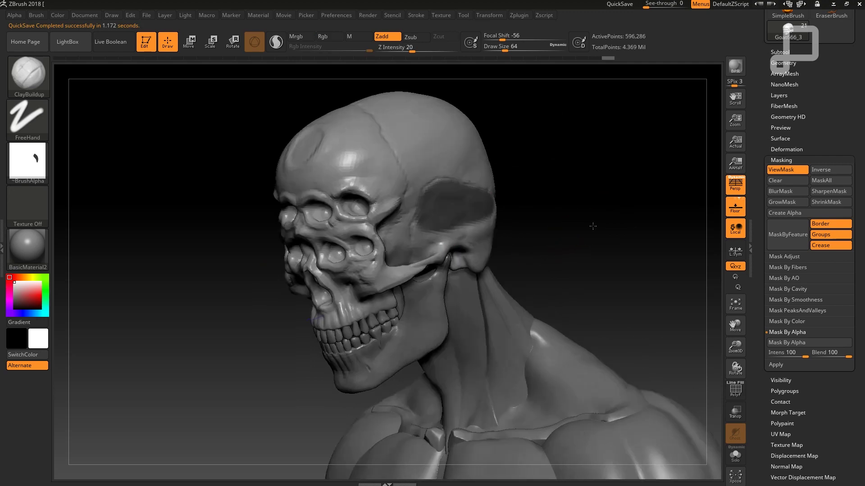
drag(575, 202, 571, 232)
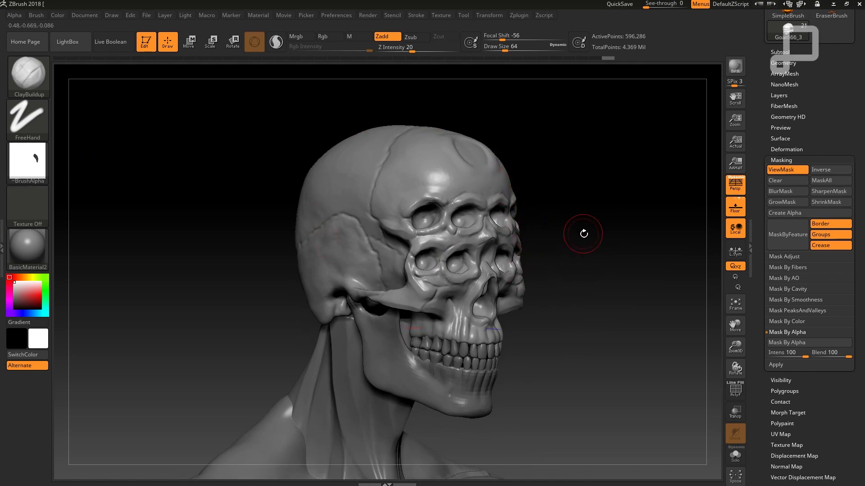
drag(582, 234, 425, 219)
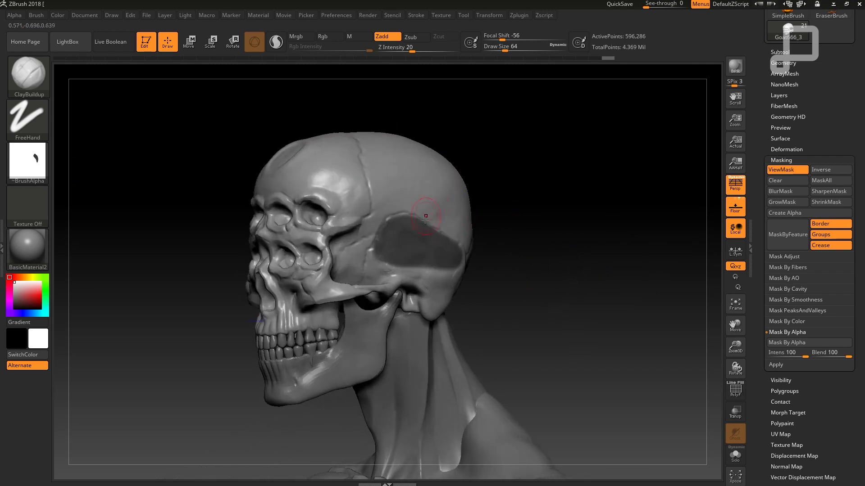
click(27, 162)
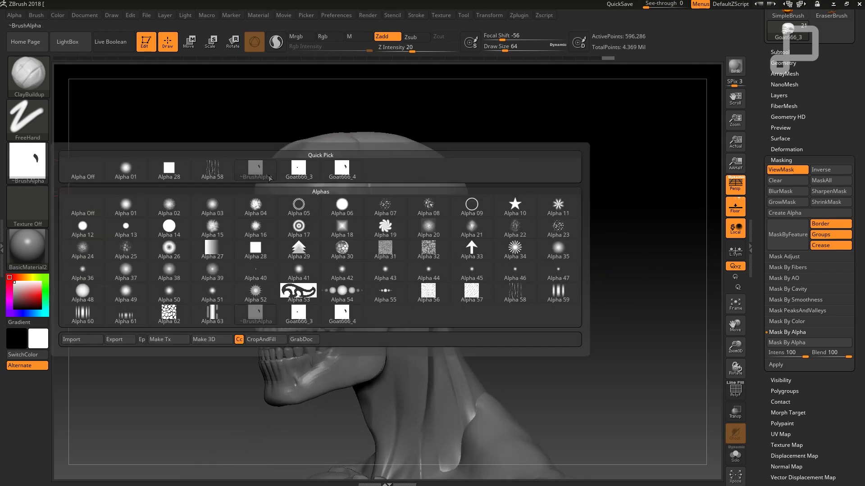
click(300, 174)
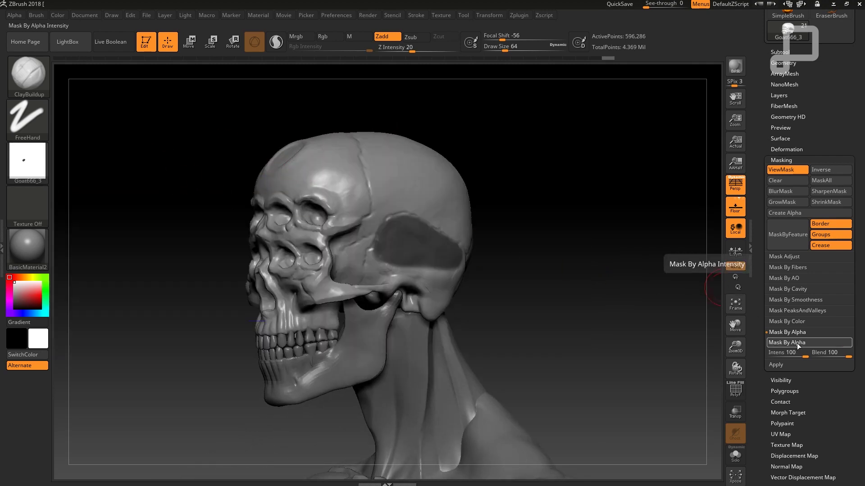
drag(561, 268, 559, 267)
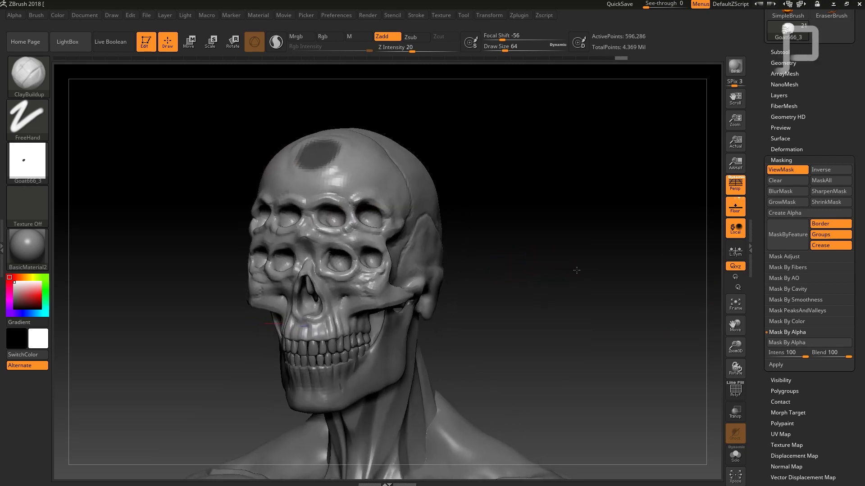